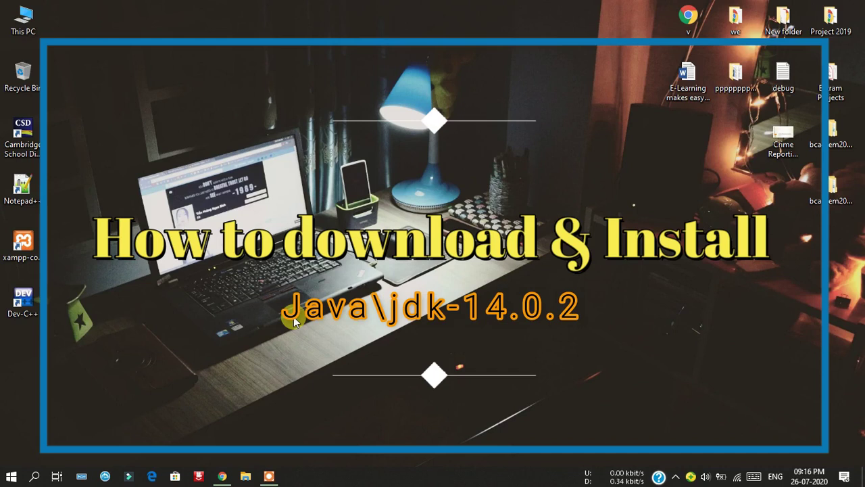
Step: Open Command Prompt and check for an existing Java installation with java -version and javac -version
right_click(5, 480)
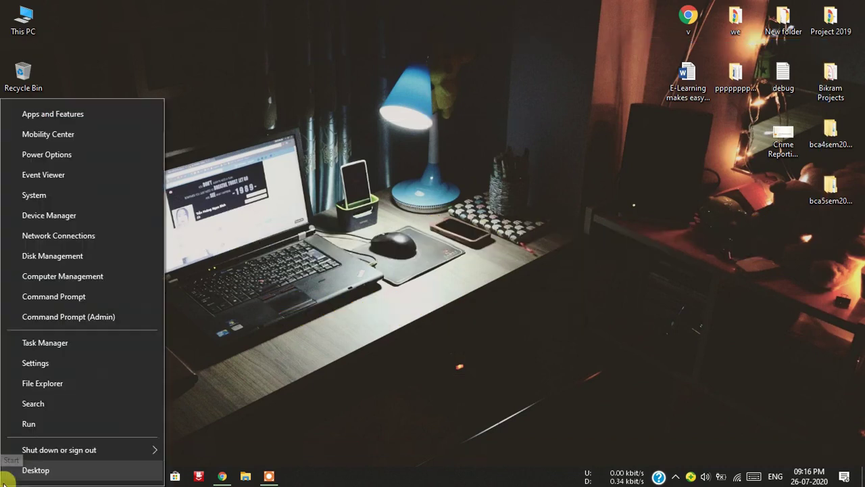
left_click(86, 298)
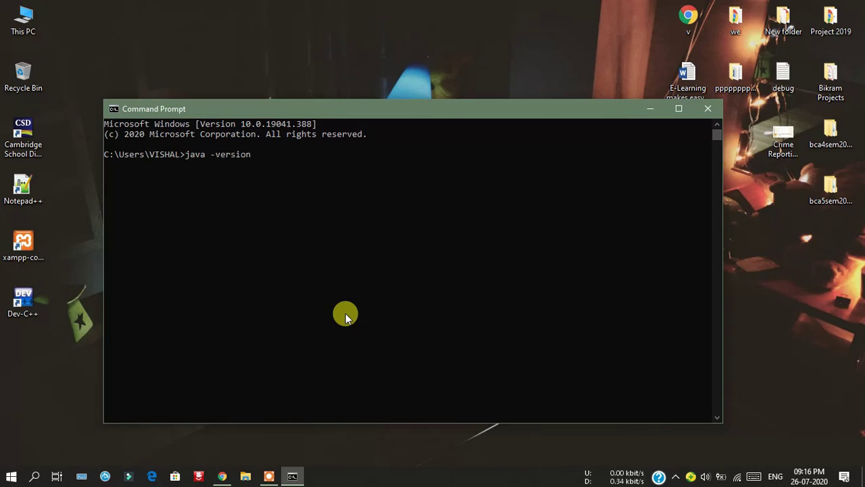
key("Return")
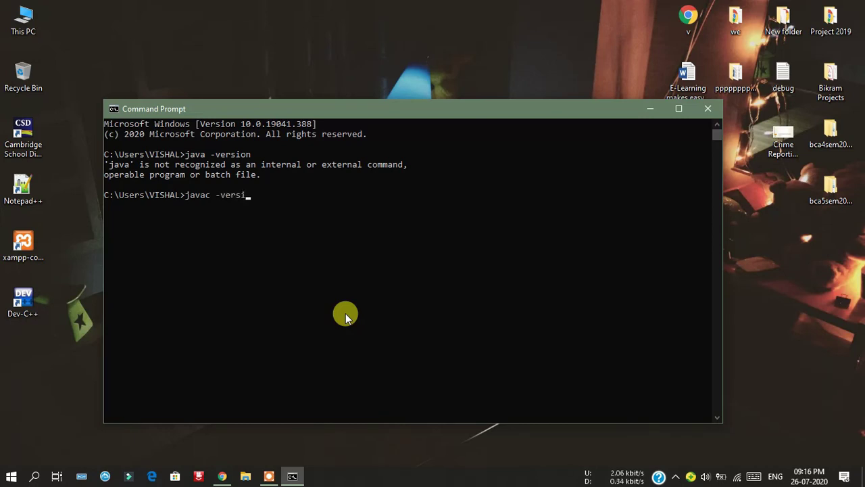
key("Return")
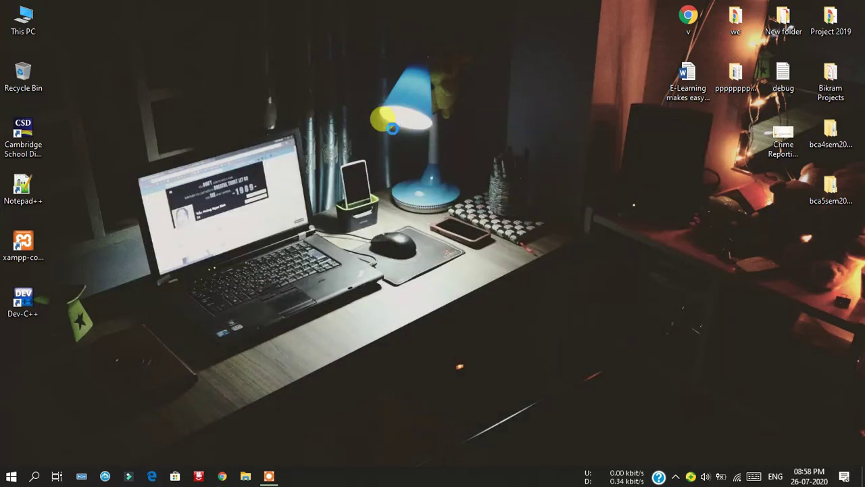
right_click(396, 120)
left_click(456, 155)
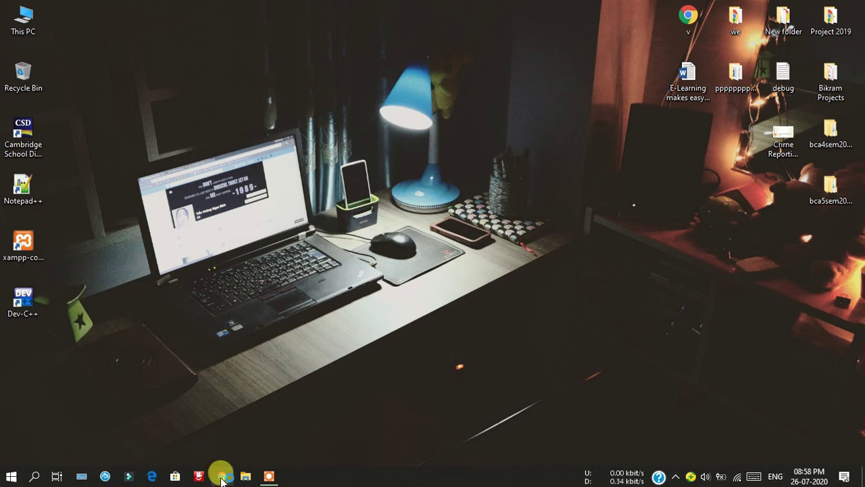
Step: Switch to Chrome and search Google for "java jdk download"
left_click(221, 477)
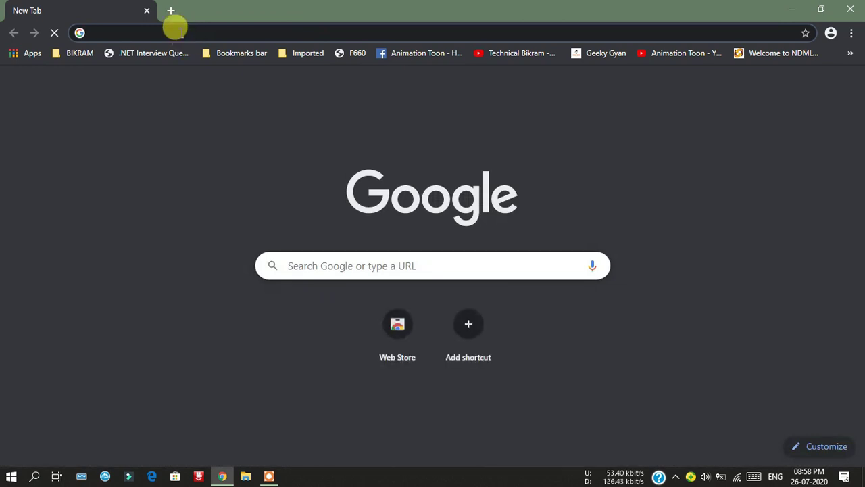
left_click(177, 31)
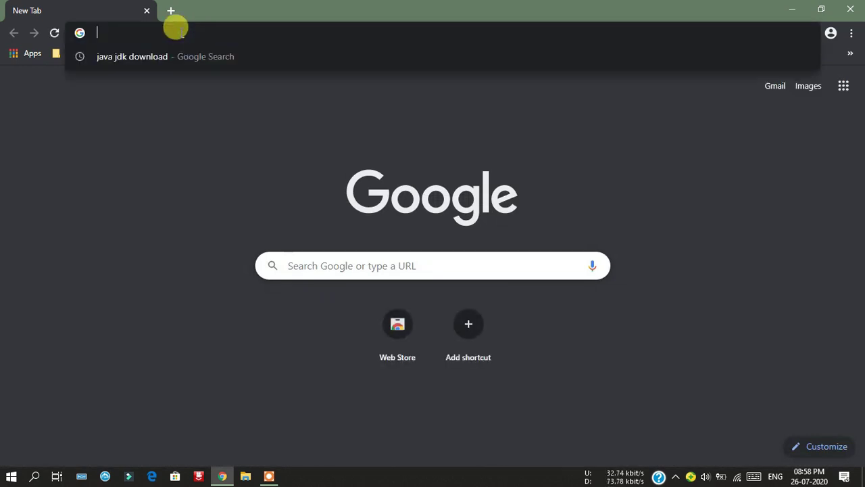
left_click(173, 56)
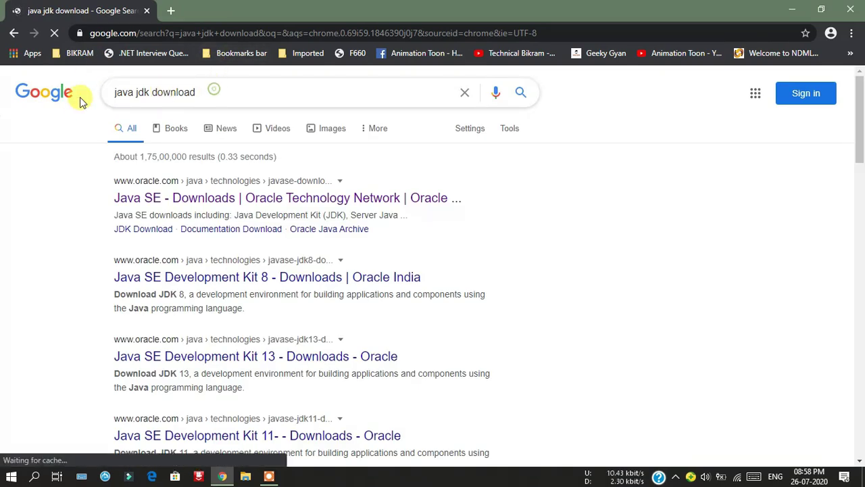
left_click(196, 91)
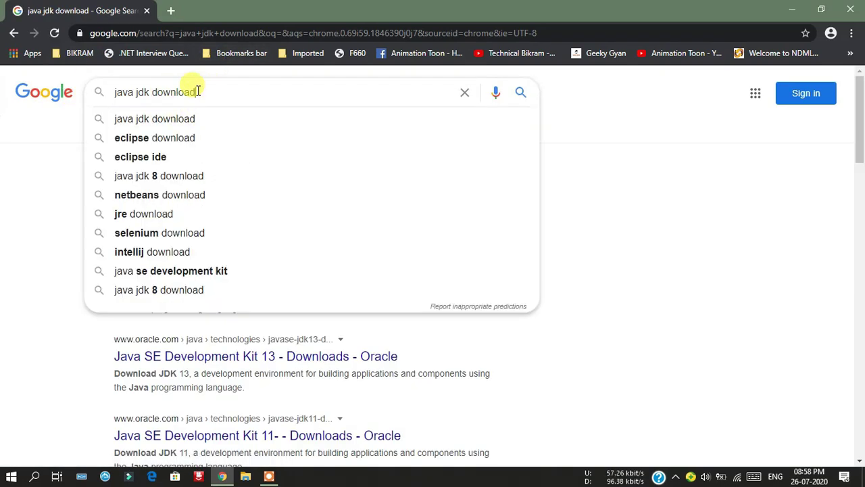
left_click_drag(196, 91, 101, 89)
left_click(206, 91)
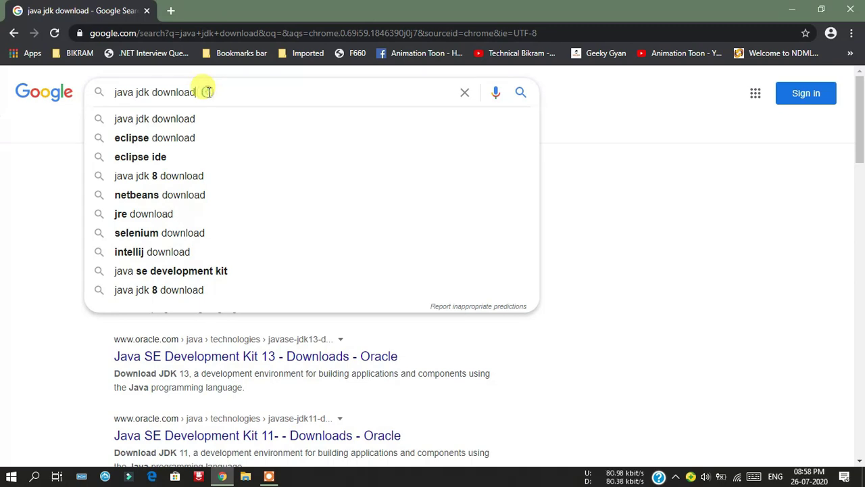
left_click(596, 196)
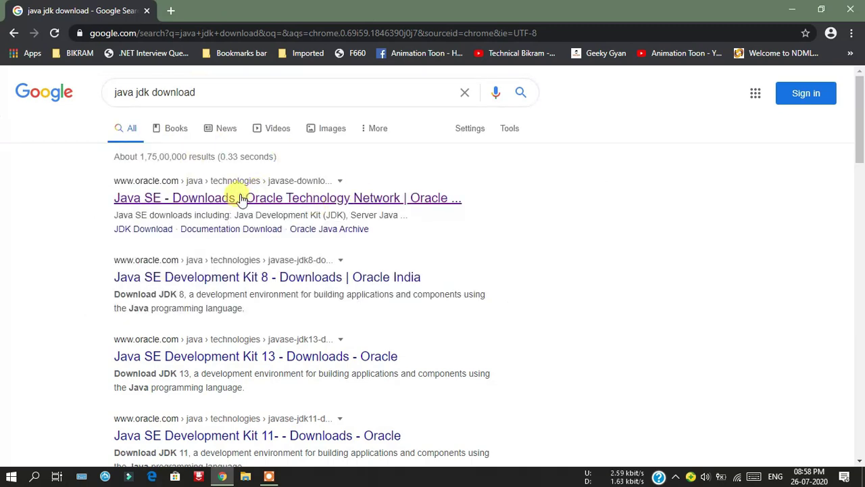
Step: Open Oracle's Java SE Downloads search result and go to the JDK Download page for Java SE 14
left_click(264, 198)
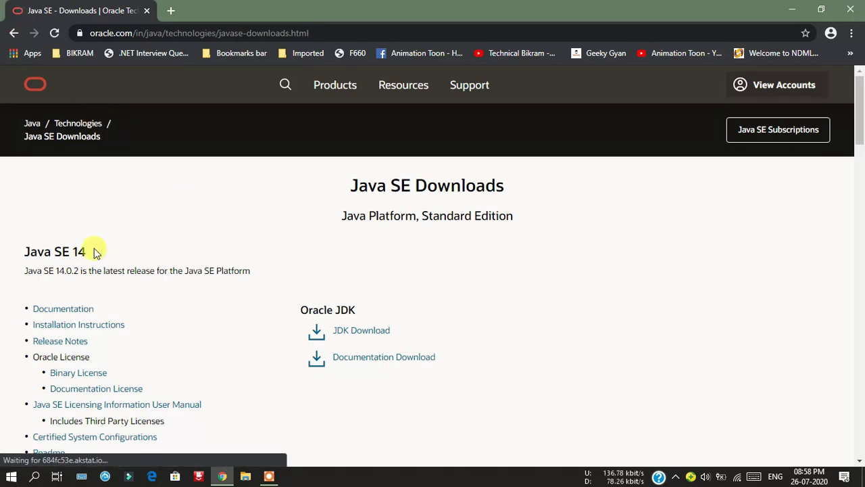
left_click_drag(87, 251, 40, 254)
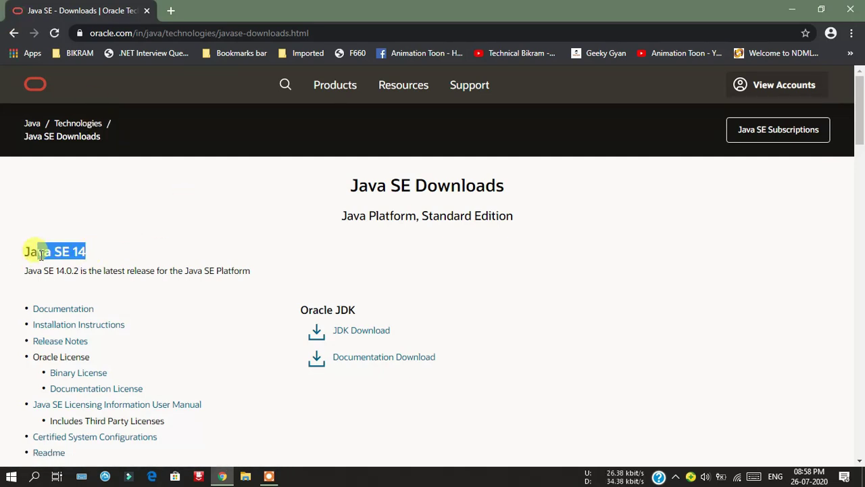
left_click(334, 265)
scroll(333, 265, "down", 6)
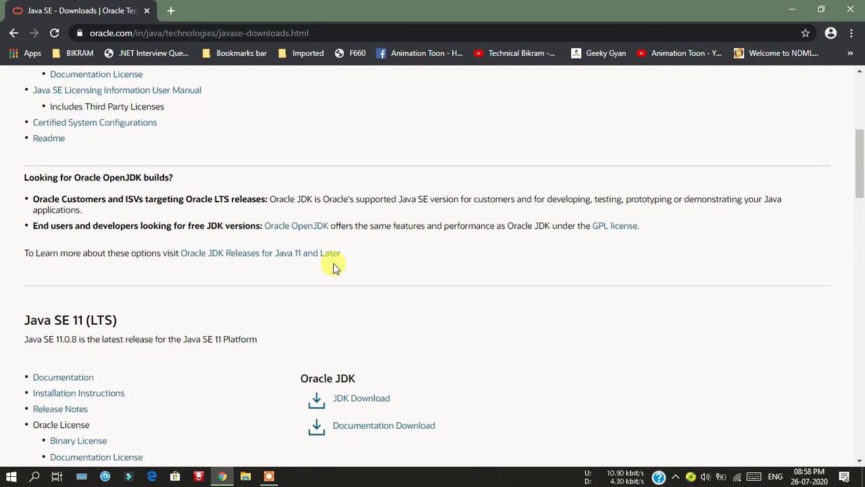
scroll(178, 253, "up", 4)
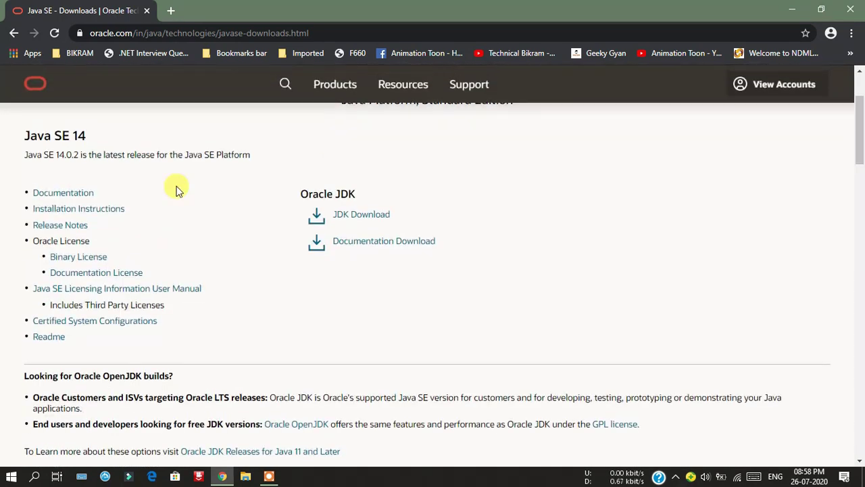
left_click(378, 217)
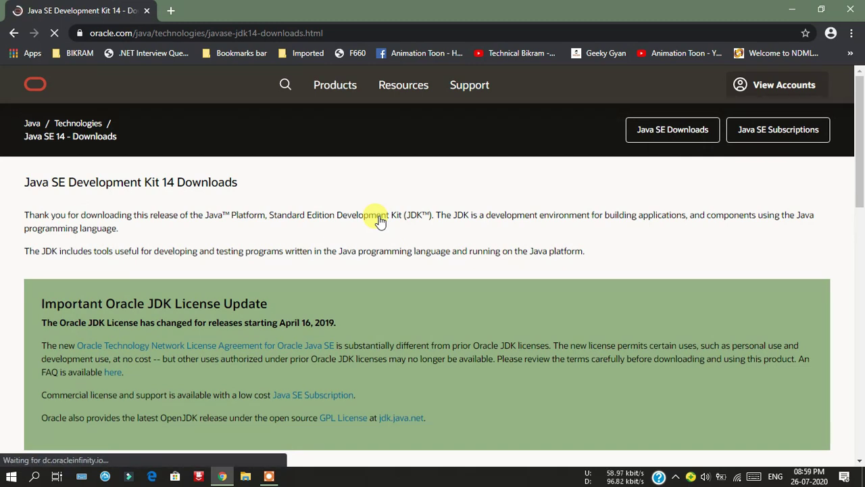
Step: Download the Windows x64 Installer jdk-14.0.2_windows-x64_bin.exe, accepting the Oracle Technology Network License Agreement
scroll(380, 221, "down", 5)
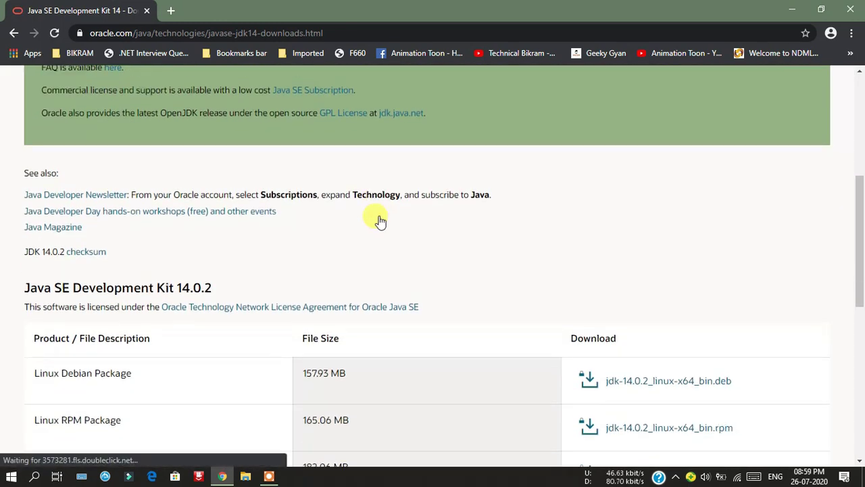
scroll(380, 220, "down", 2)
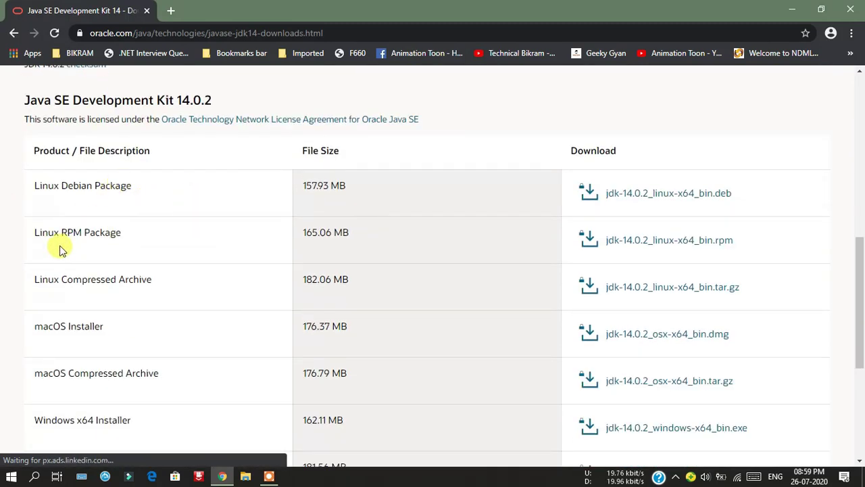
scroll(116, 363, "down", 4)
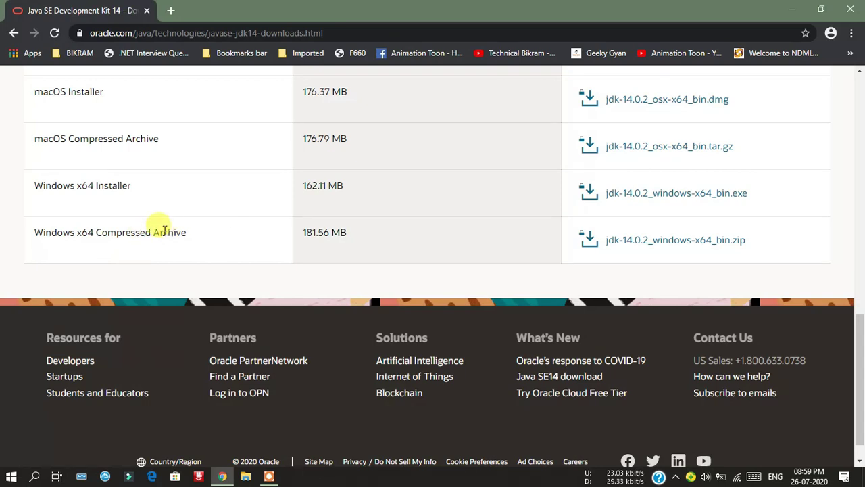
left_click(667, 198)
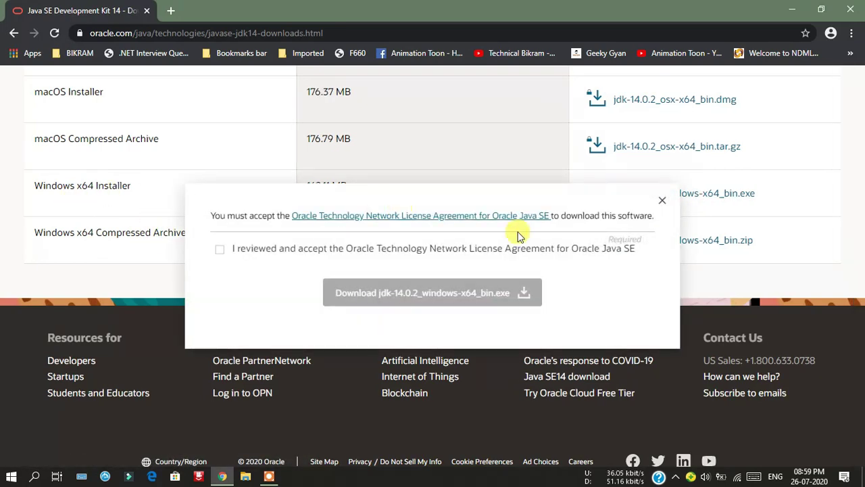
left_click(220, 250)
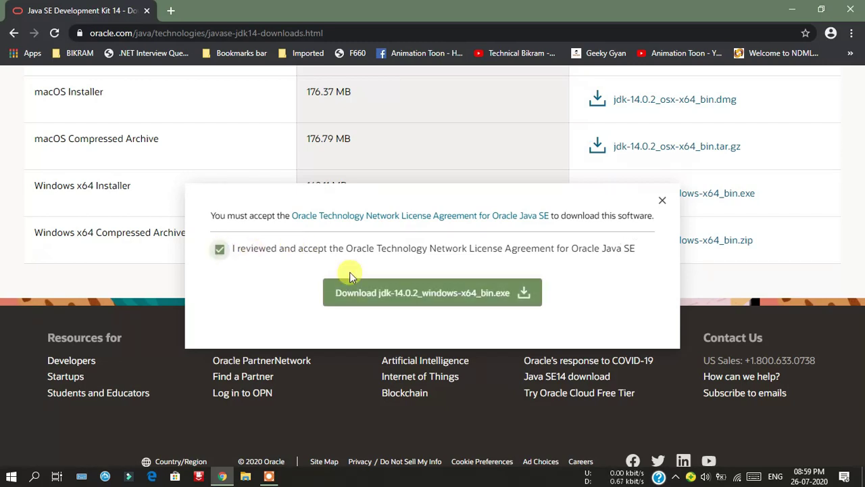
left_click(398, 297)
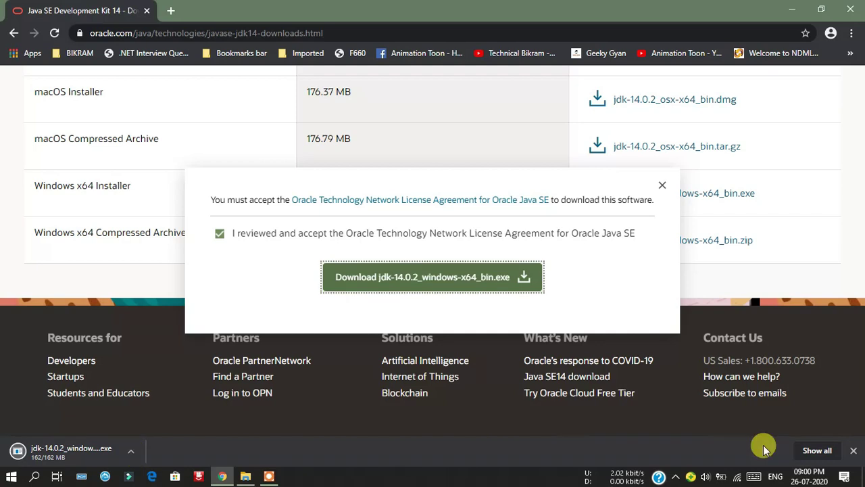
Step: Show the downloaded jdk-14.0.2_windows-x64_bin.exe in its folder and launch the installer
left_click(816, 450)
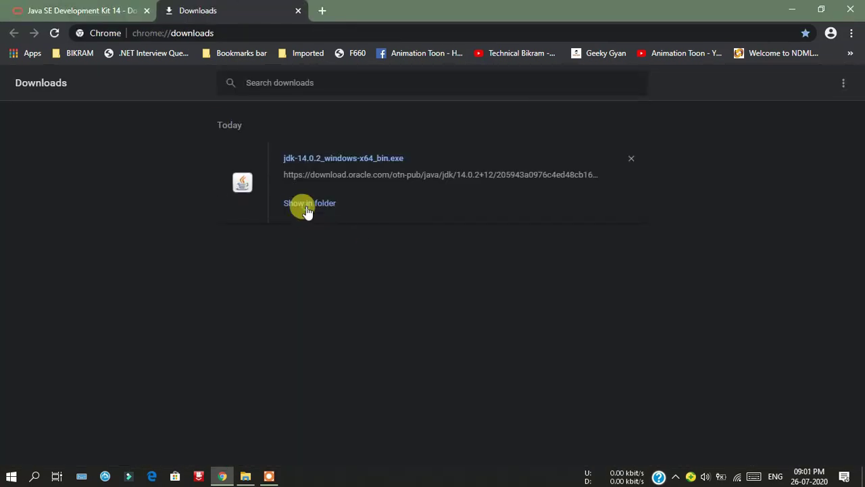
left_click(306, 206)
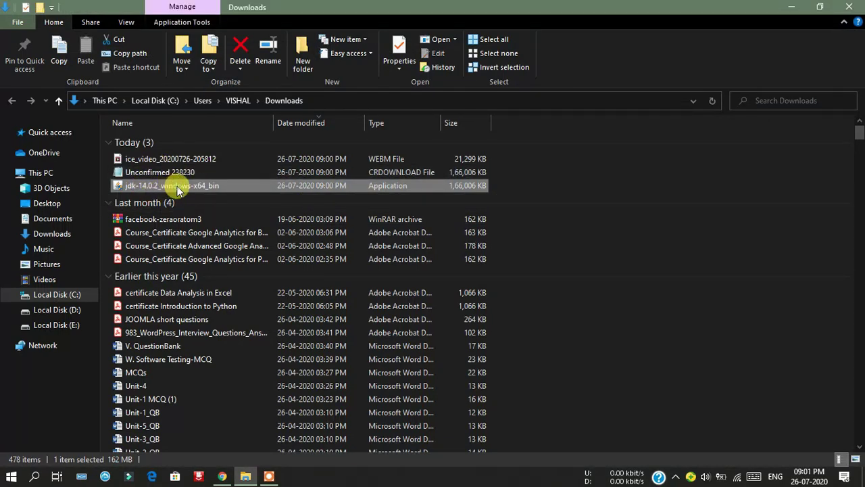
key("super+d")
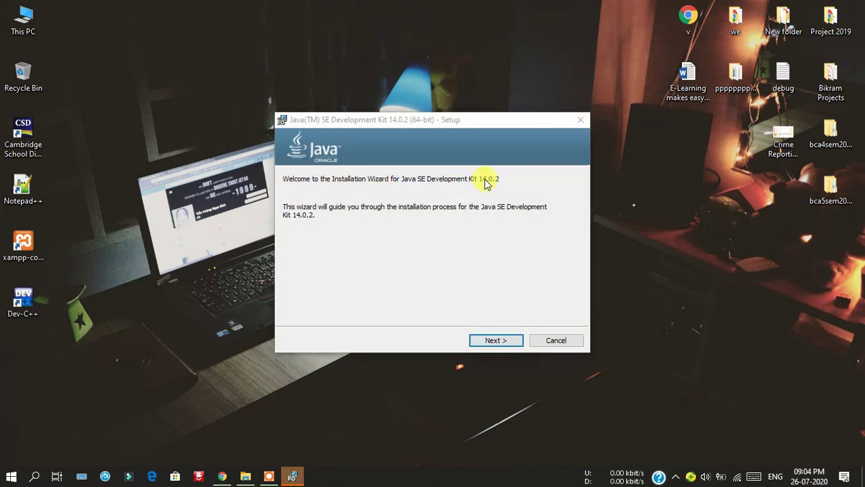
Step: Install Java SE Development Kit 14.0.2 into the default folder C:\Program Files\Java\jdk-14.0.2\ and close the setup wizard
left_click(496, 344)
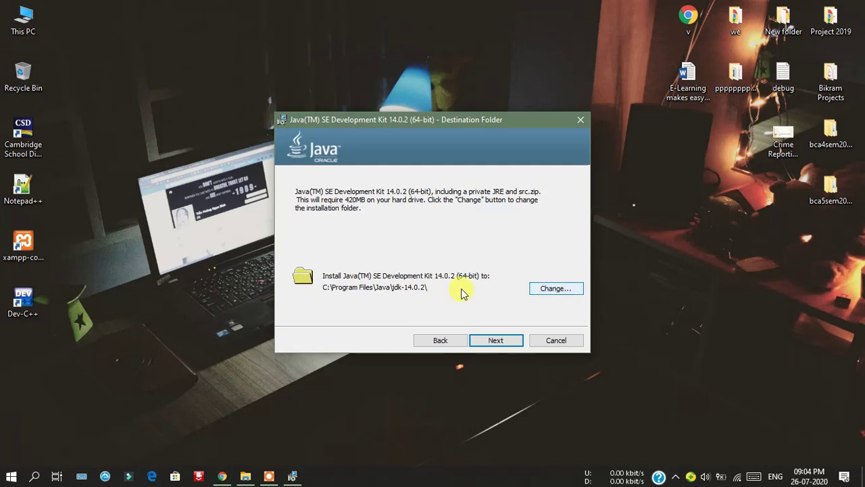
left_click(499, 340)
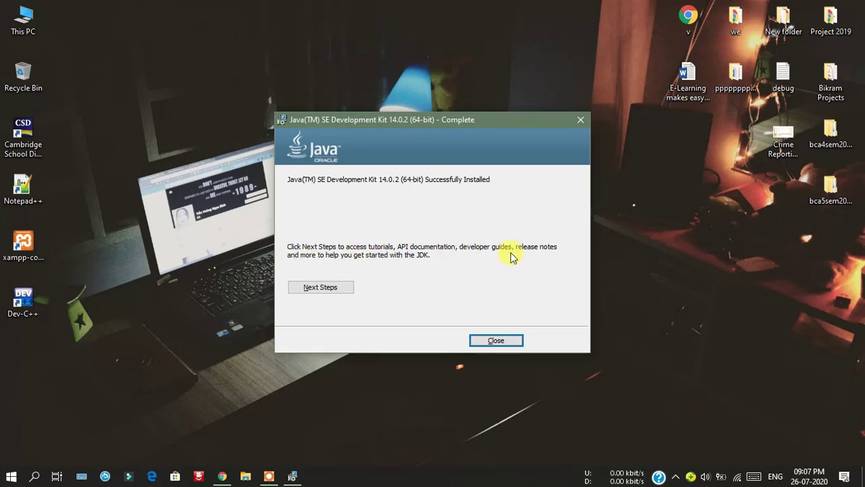
left_click(491, 340)
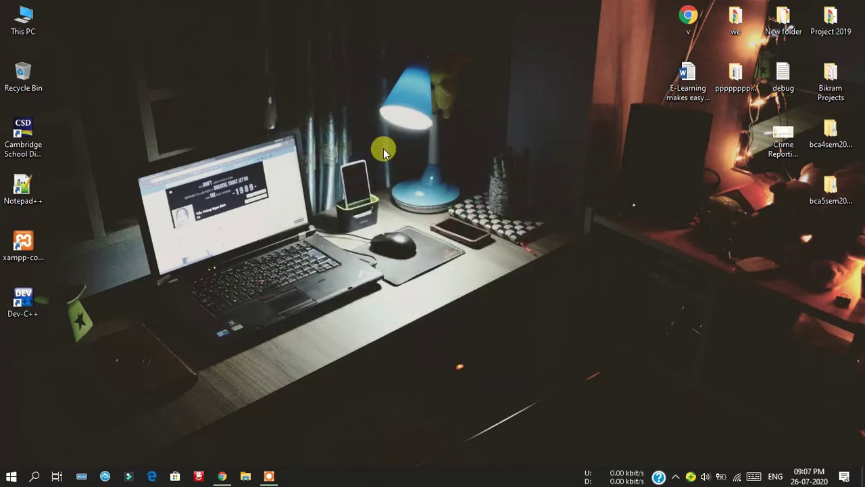
Step: Open Command Prompt, check the installed Java with java -version, and minimize the window
key("super")
type("cmd")
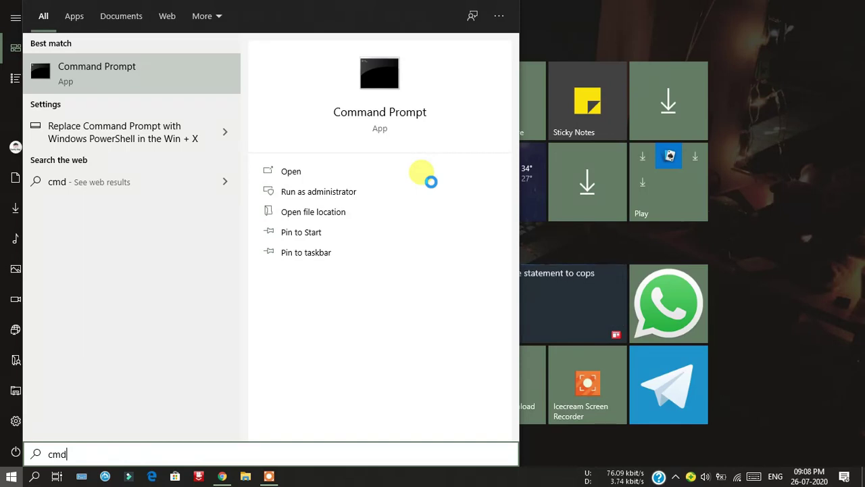
key("Return")
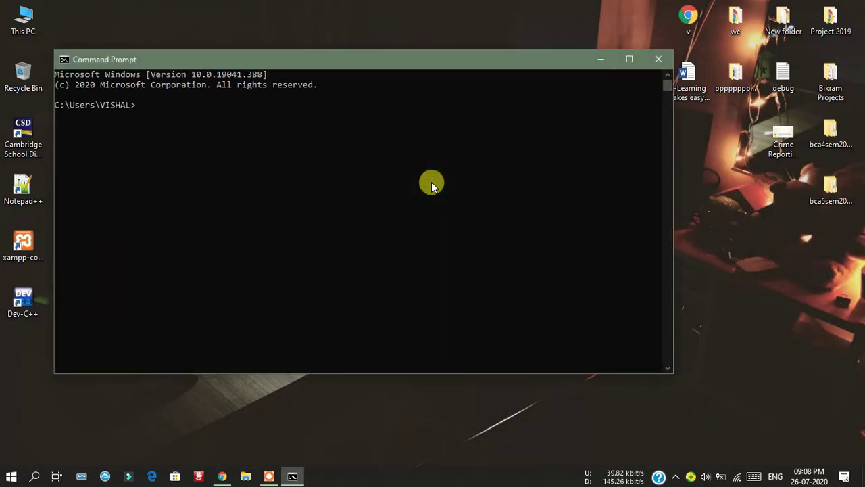
type("java -")
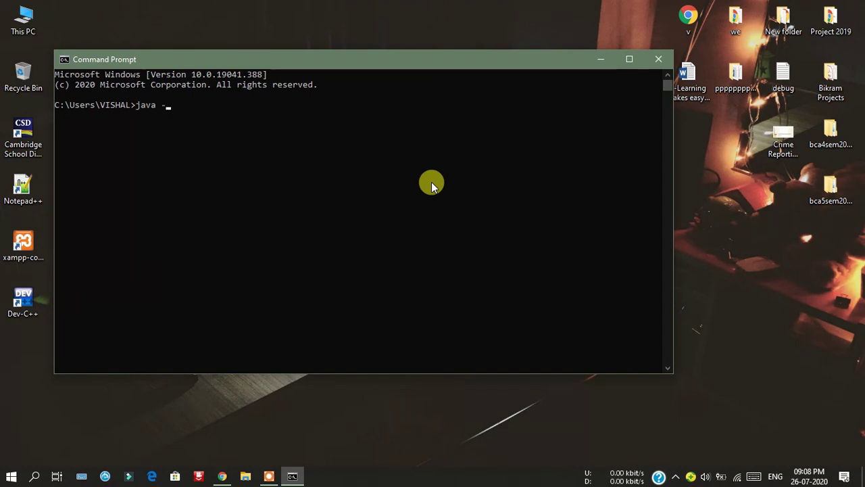
type("version")
key("Return")
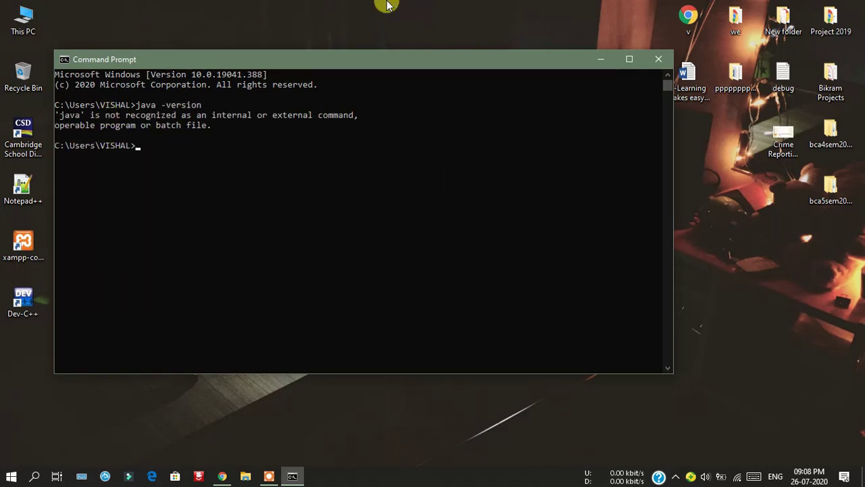
left_click(602, 59)
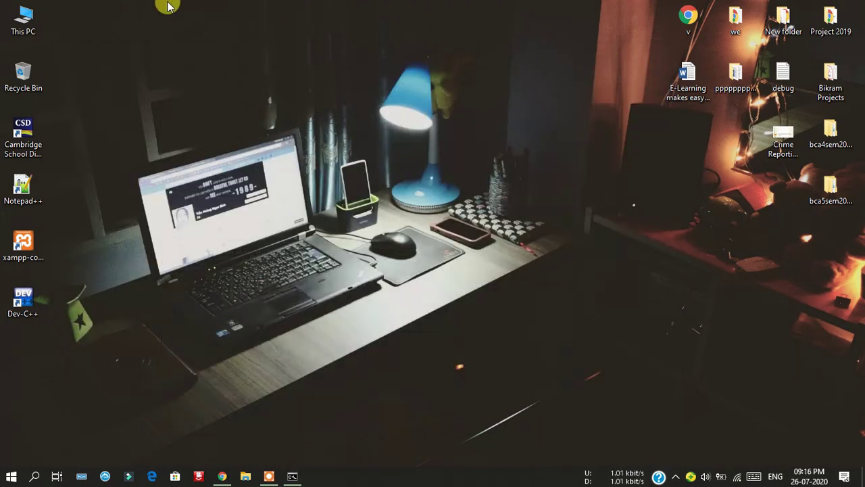
Step: Open the folder C:\Program Files\Java\jdk-14.0.2\bin in File Explorer
double_click(28, 24)
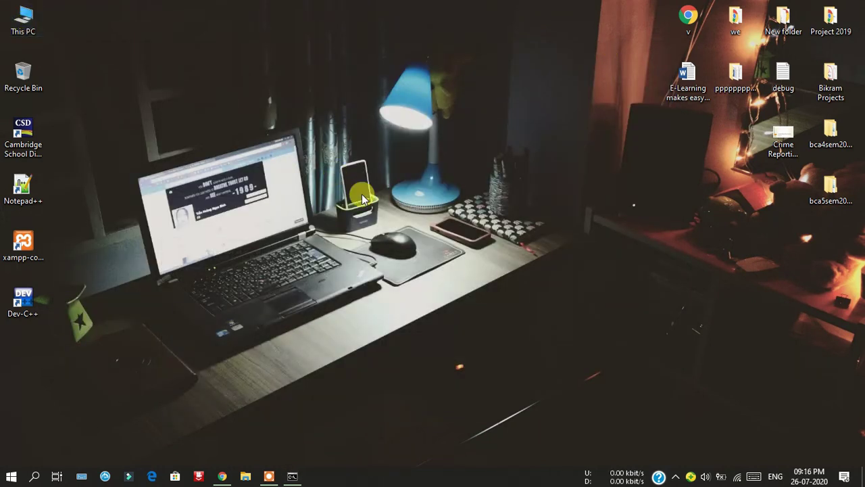
double_click(175, 243)
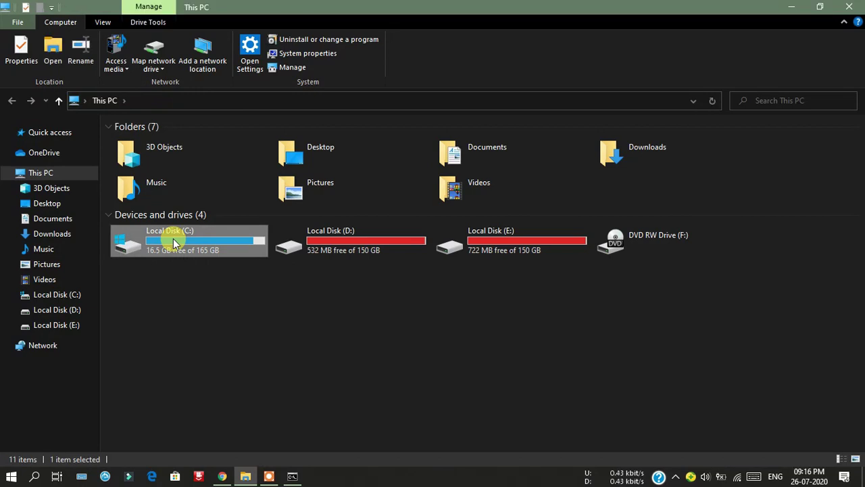
double_click(176, 166)
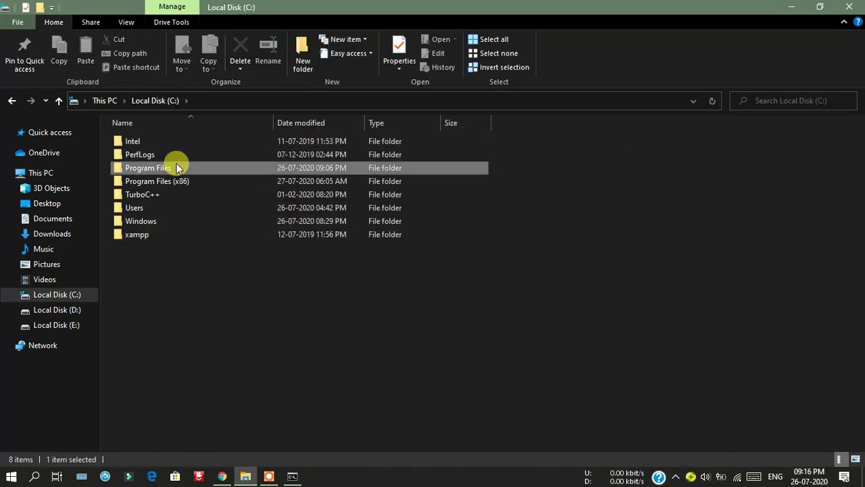
double_click(151, 169)
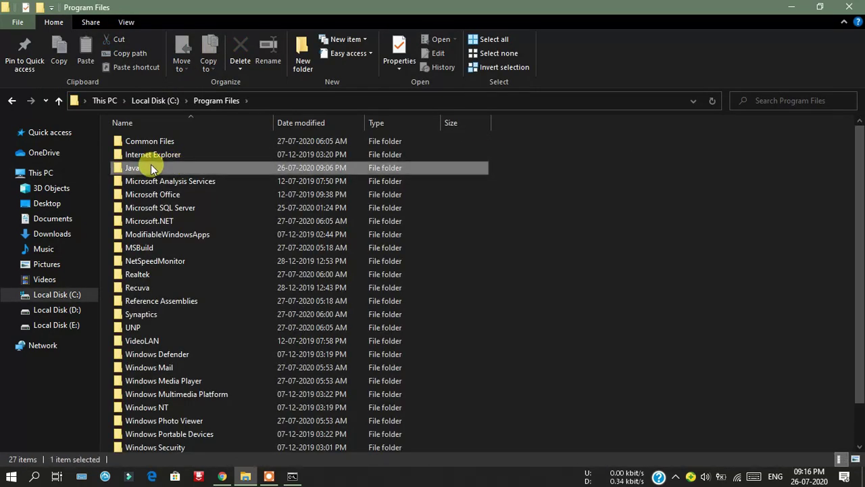
left_click(194, 144)
double_click(194, 141)
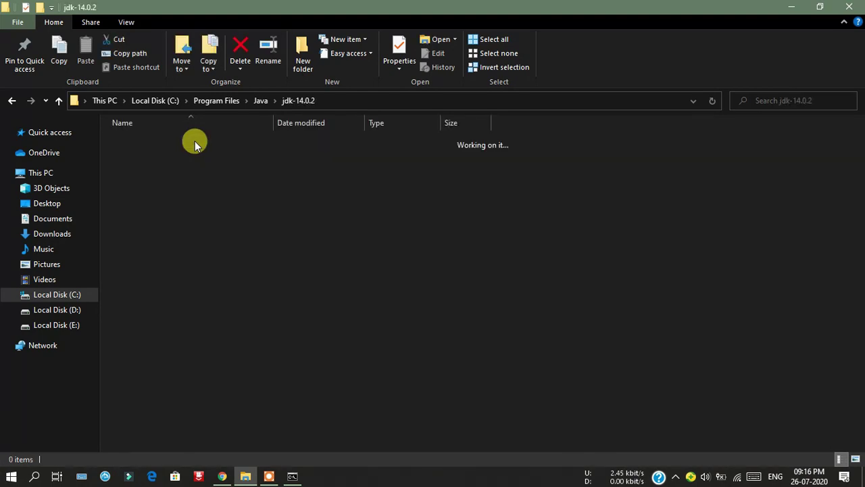
left_click(198, 141)
double_click(198, 141)
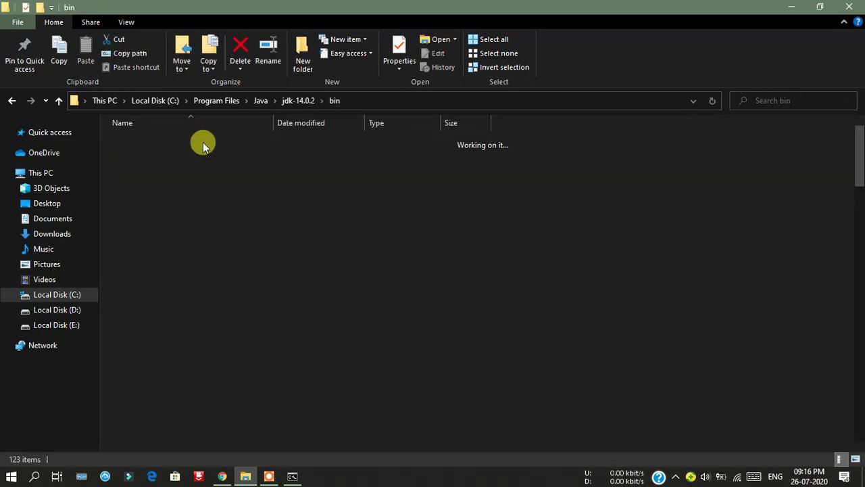
Step: Copy the bin folder's full path C:\Program Files\Java\jdk-14.0.2\bin and minimize the File Explorer window
scroll(569, 231, "down", 15)
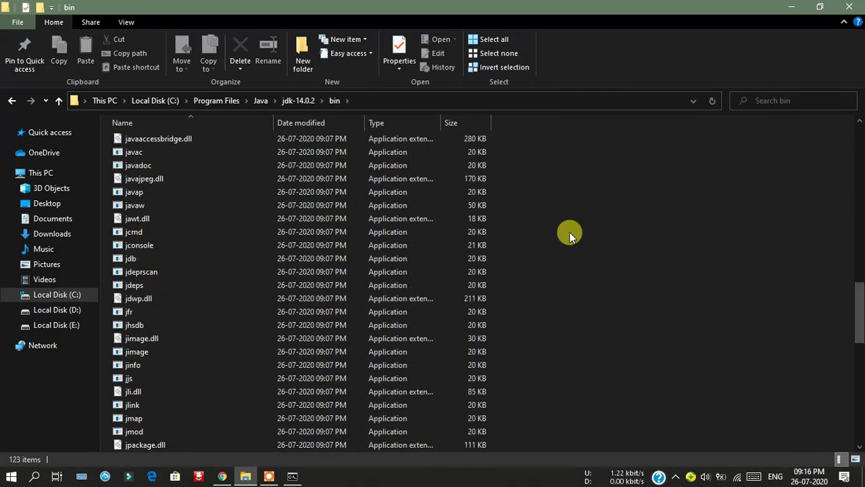
scroll(569, 232, "up", 15)
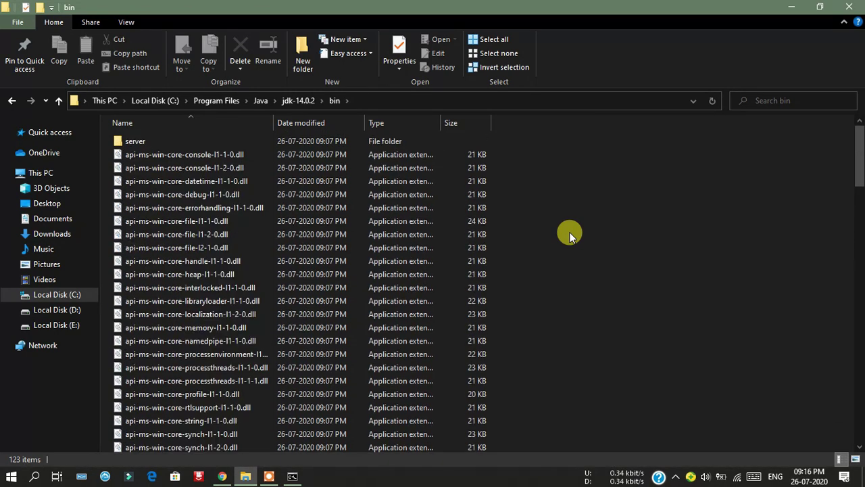
left_click(379, 104)
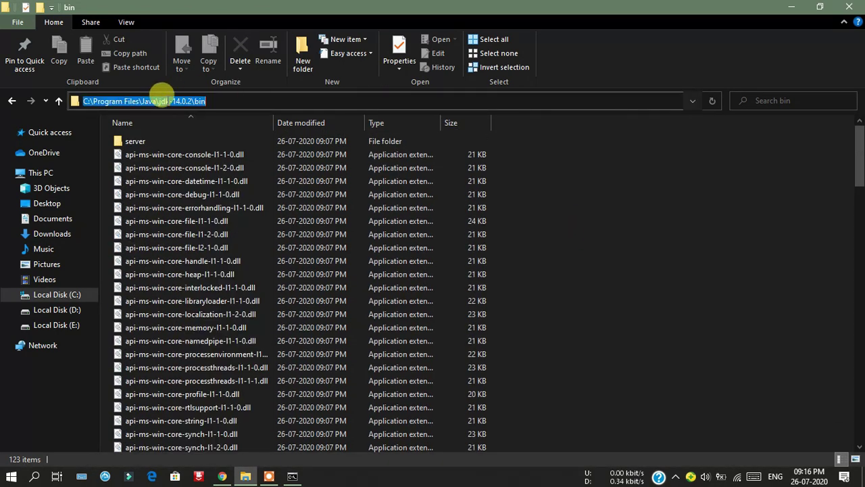
right_click(166, 101)
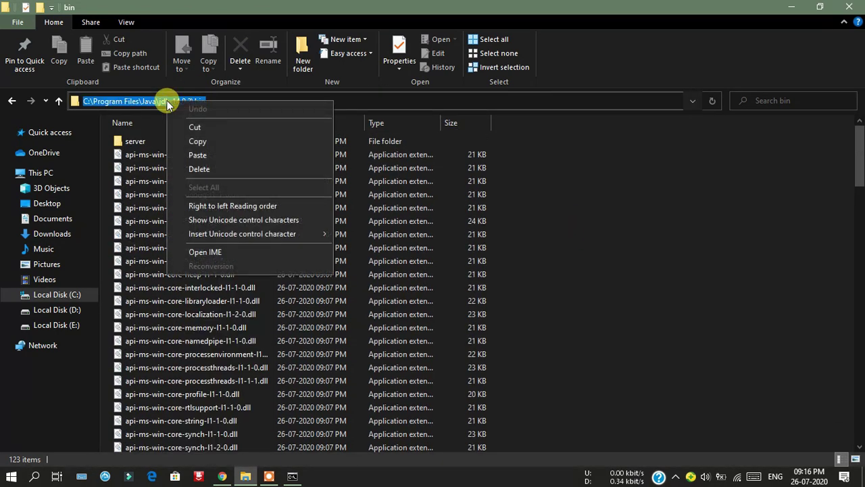
left_click(201, 142)
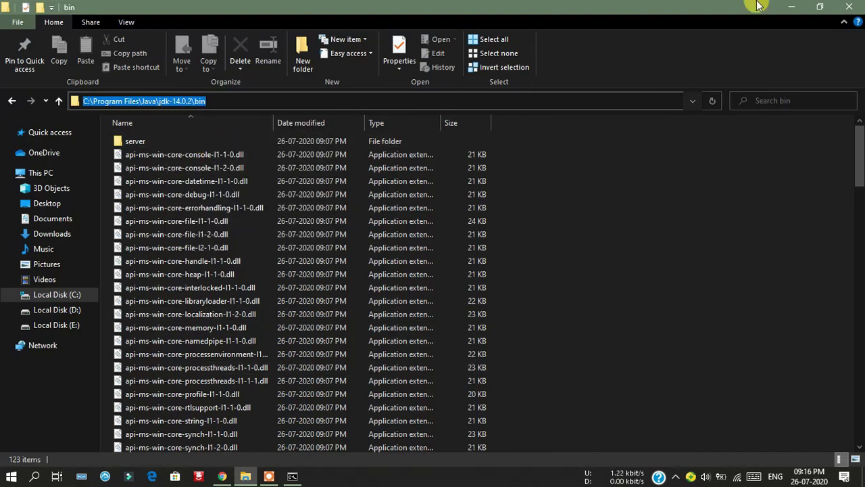
left_click(791, 7)
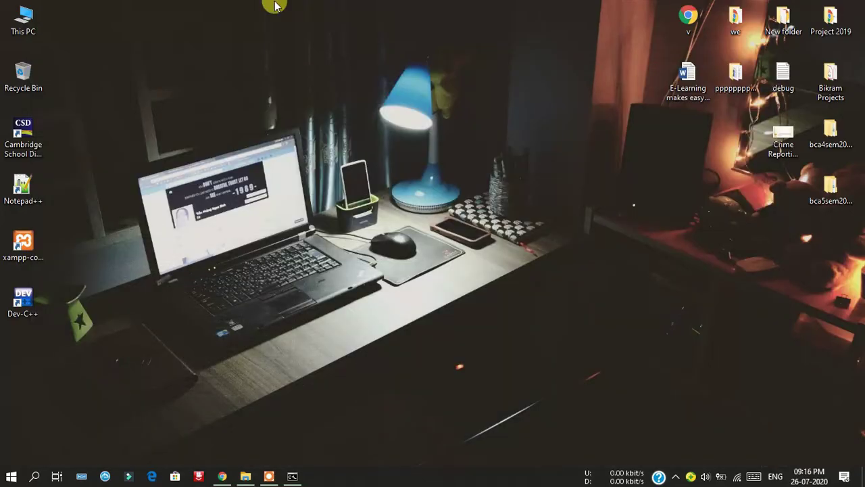
Step: Open the Environment Variables dialog from the advanced system settings in This PC's properties
right_click(25, 19)
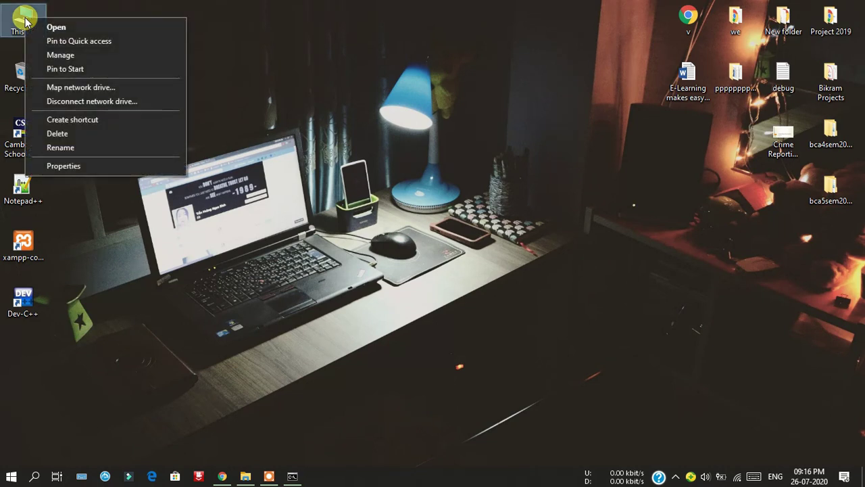
left_click(77, 165)
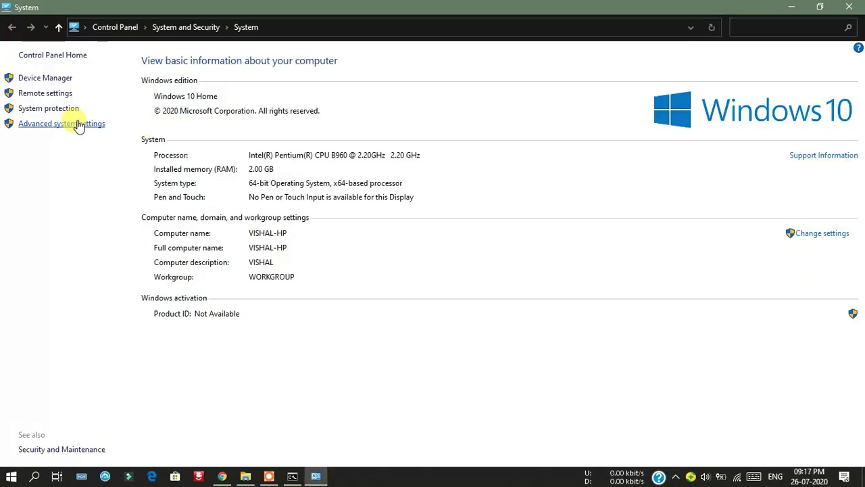
left_click(79, 124)
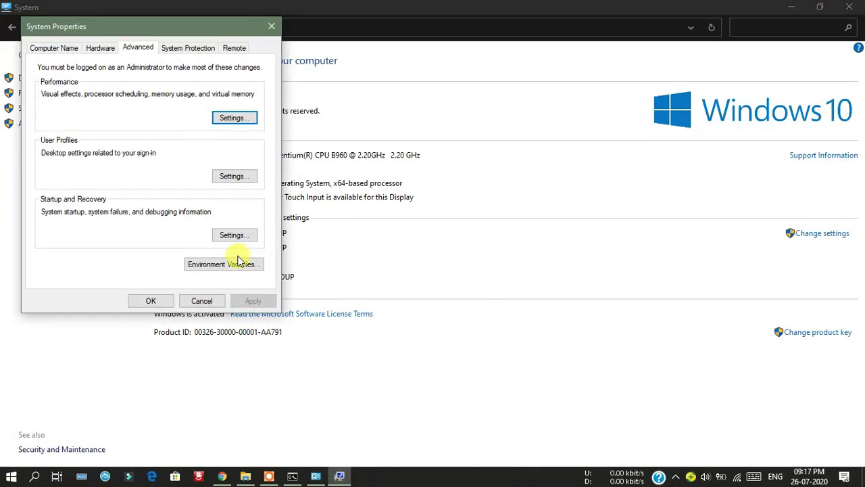
left_click(223, 263)
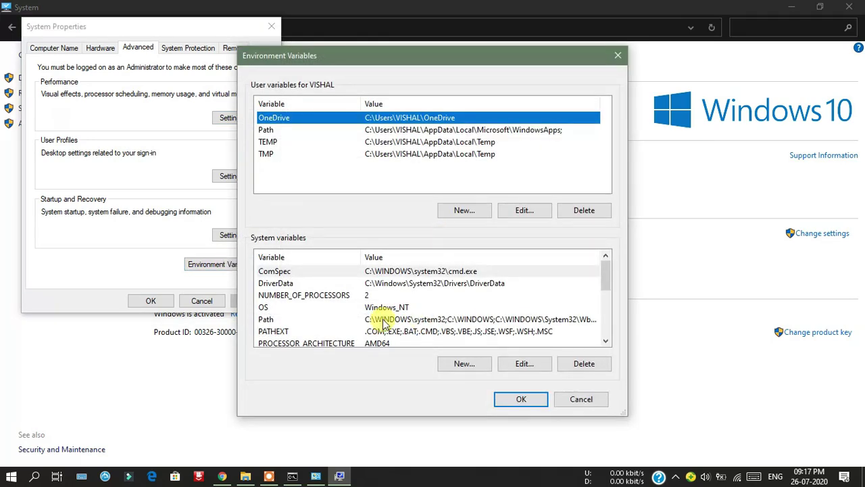
Step: Add the copied path C:\Program Files\Java\jdk-14.0.2\bin as a new entry in the system Path variable and confirm it
left_click(274, 321)
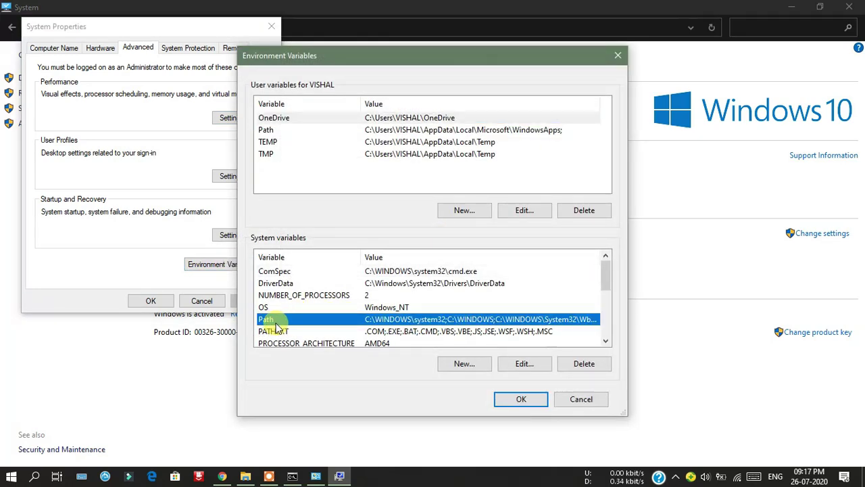
left_click(521, 369)
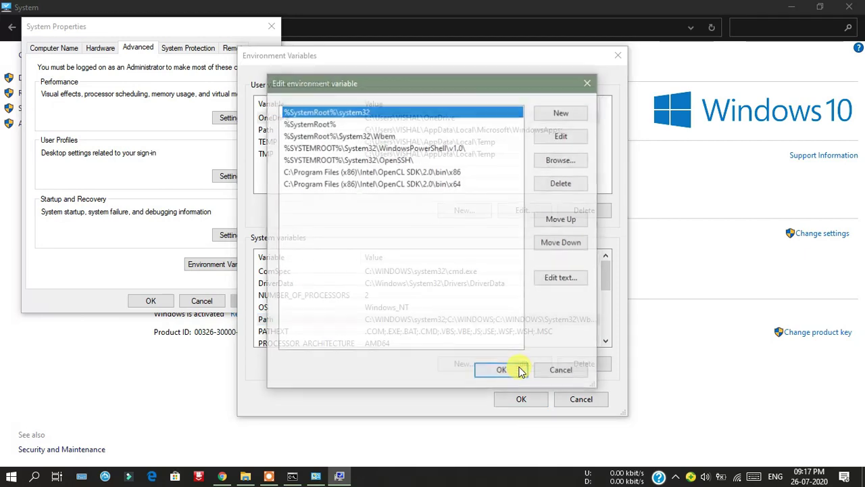
left_click(566, 115)
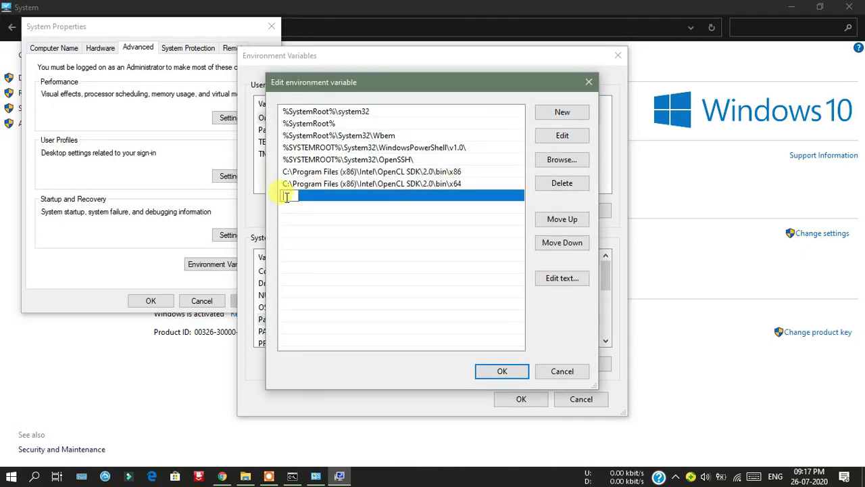
right_click(287, 196)
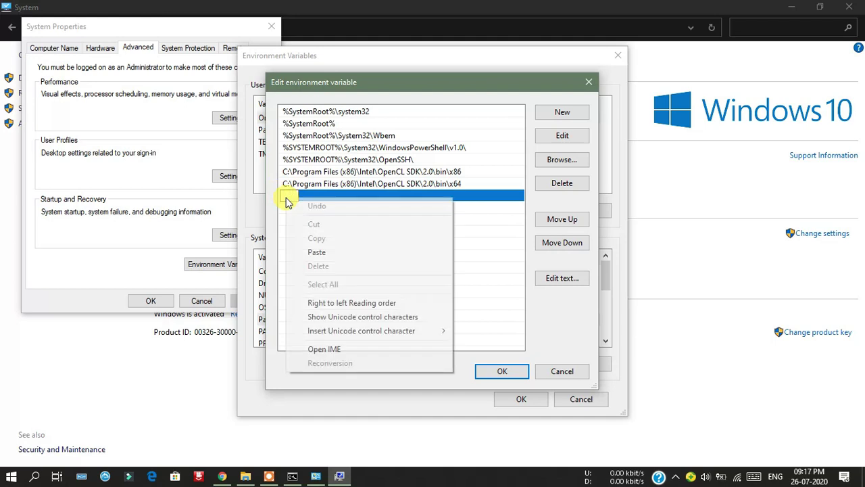
left_click(323, 248)
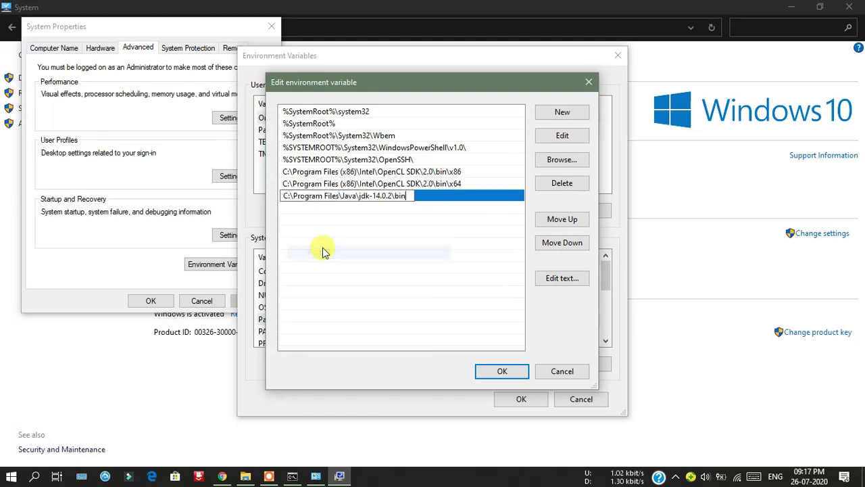
left_click(505, 372)
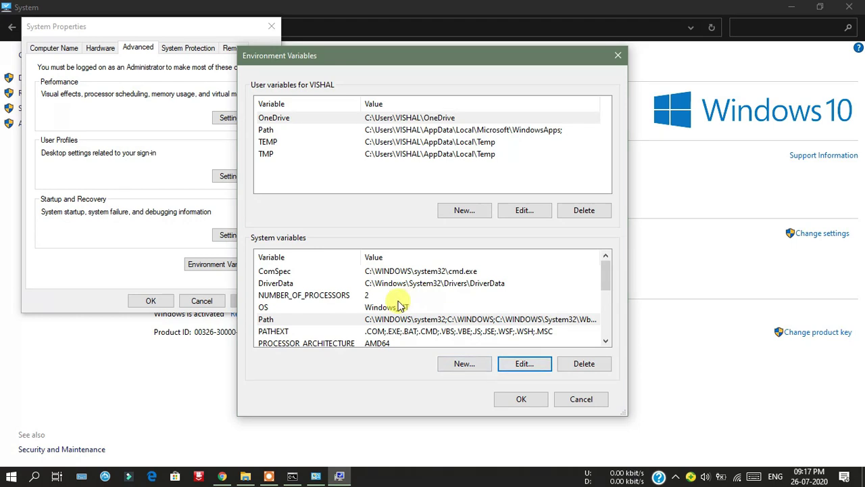
Step: Start a new system variable named JAVA_HOME
left_click(462, 364)
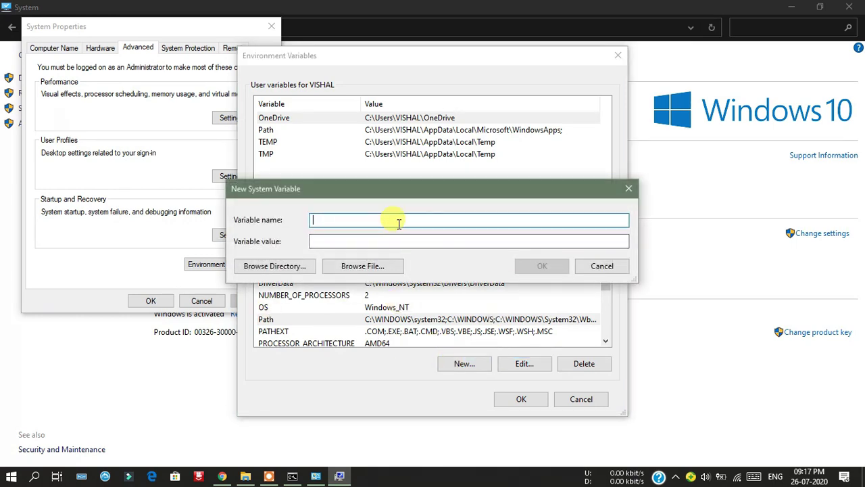
type("JAVA_HOME")
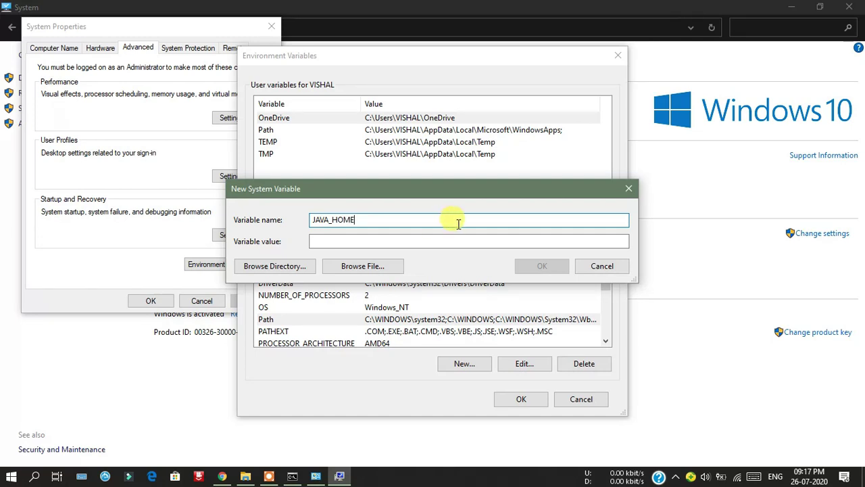
left_click(366, 241)
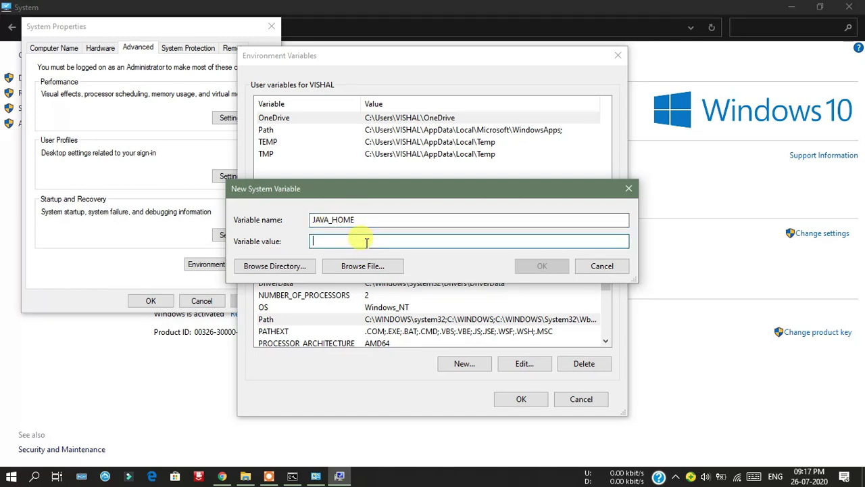
Step: Switch to File Explorer, go back to the jdk-14.0.2 folder and copy its path C:\Program Files\Java\jdk-14.0.2
left_click(245, 476)
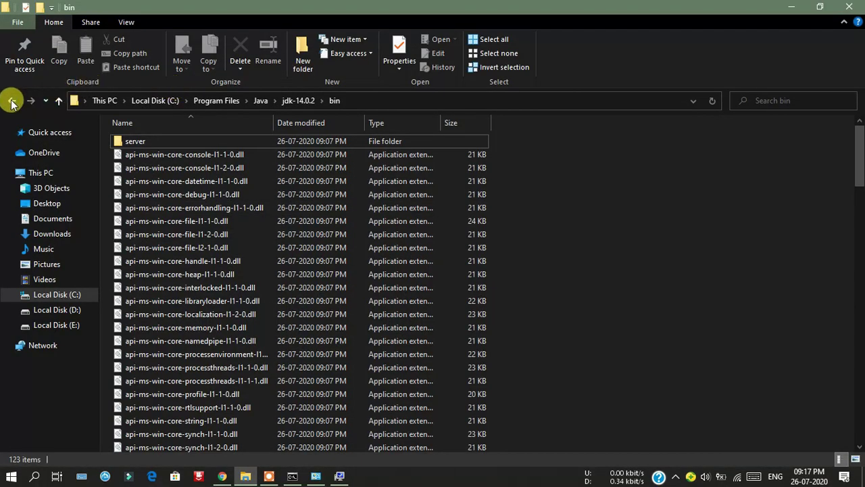
left_click(11, 102)
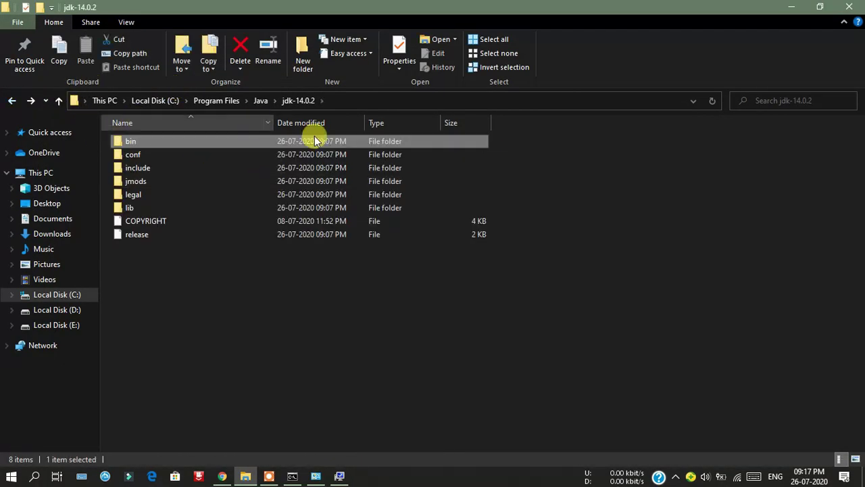
left_click(356, 101)
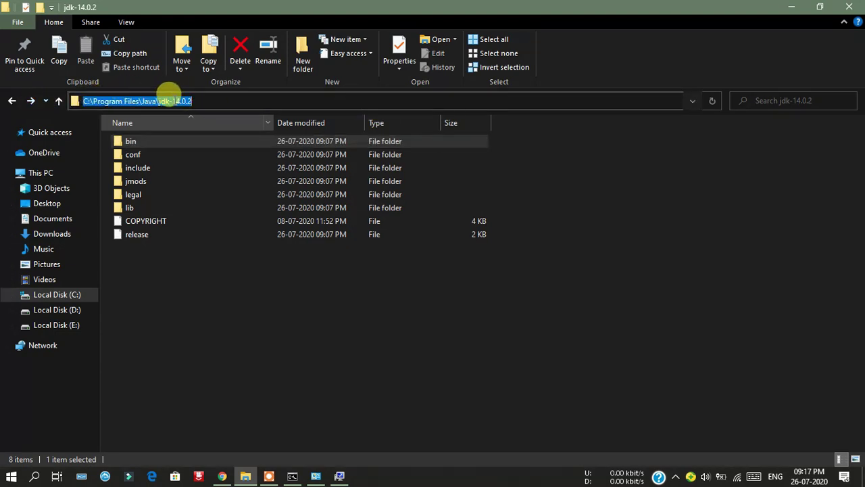
right_click(172, 102)
left_click(207, 141)
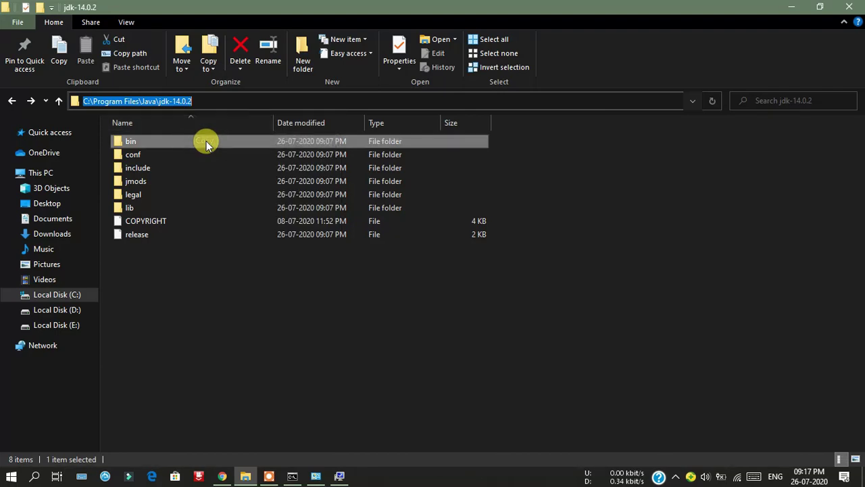
Step: Return to System Properties, set the JAVA_HOME value to C:\Program Files\Java\jdk-14.0.2, and confirm the new variable and the environment variable changes
mouse_move(338, 478)
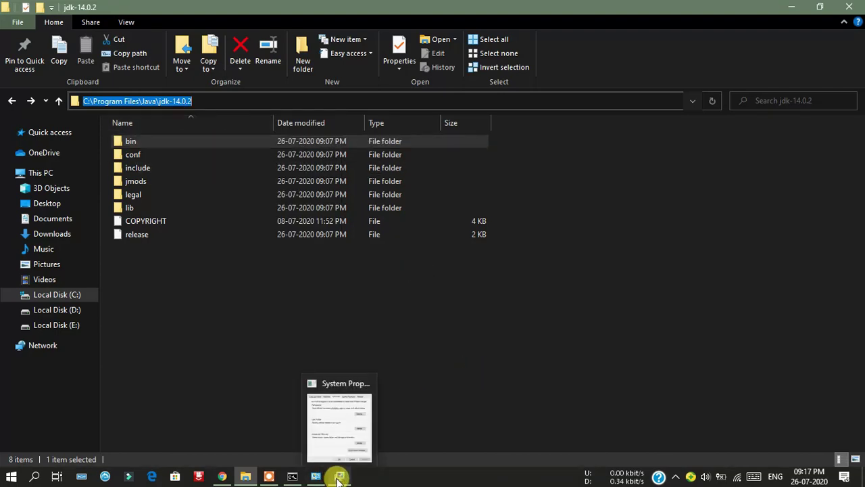
left_click(346, 435)
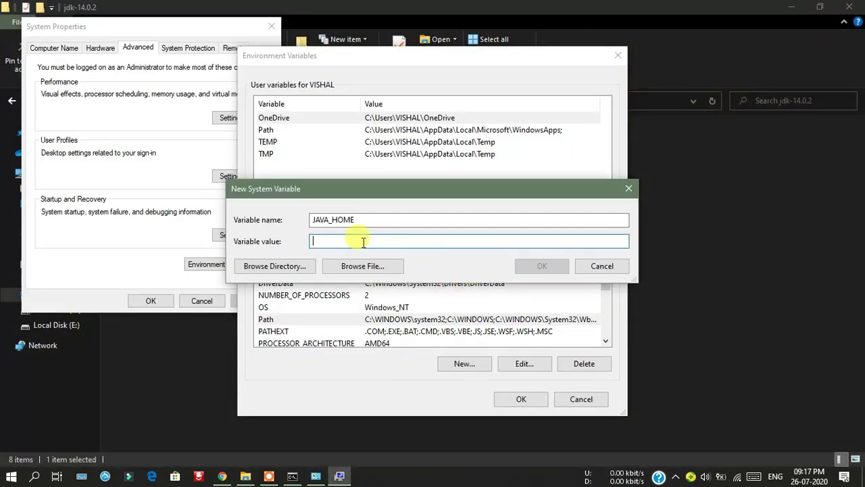
right_click(363, 241)
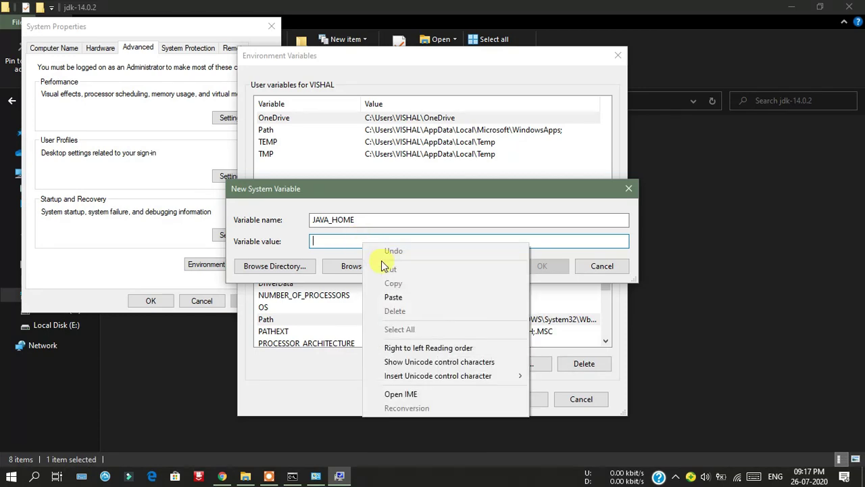
left_click(394, 297)
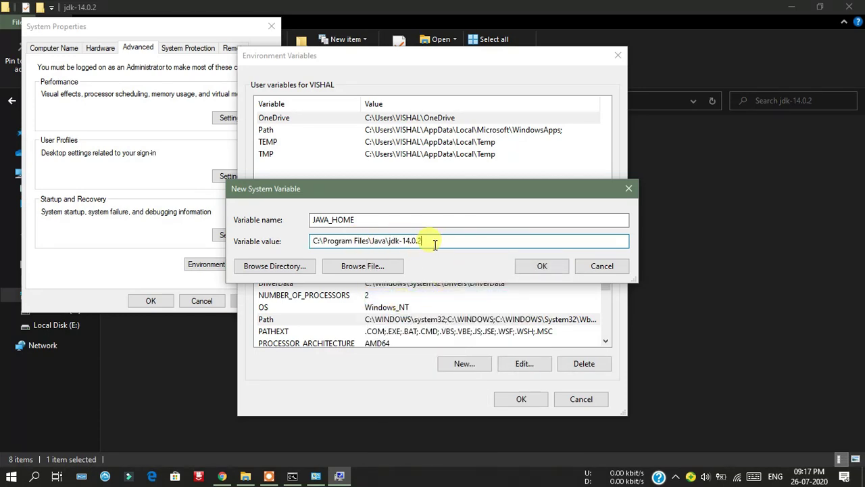
left_click(543, 266)
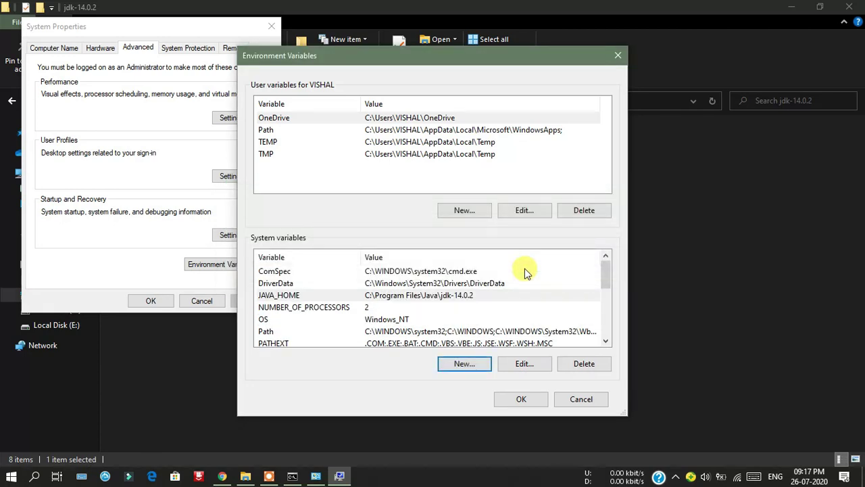
left_click(532, 400)
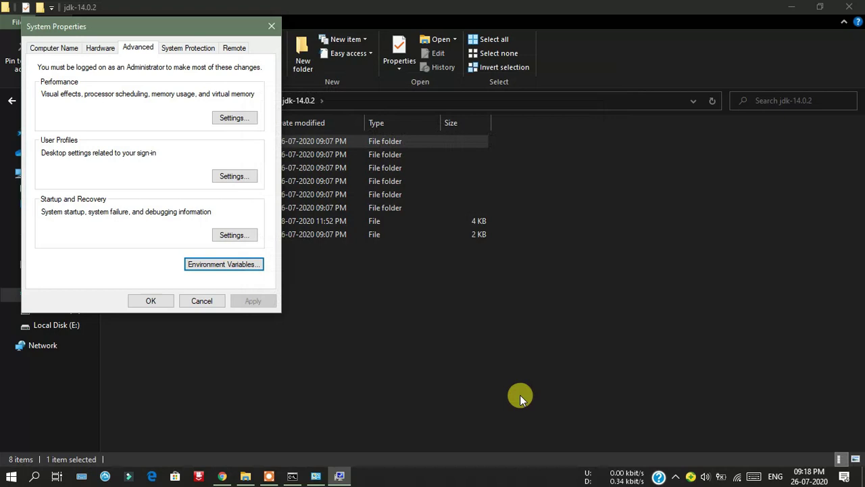
Step: Confirm and close System Properties, and clear the jdk-14.0.2 folder and System windows away to show the desktop
left_click(157, 302)
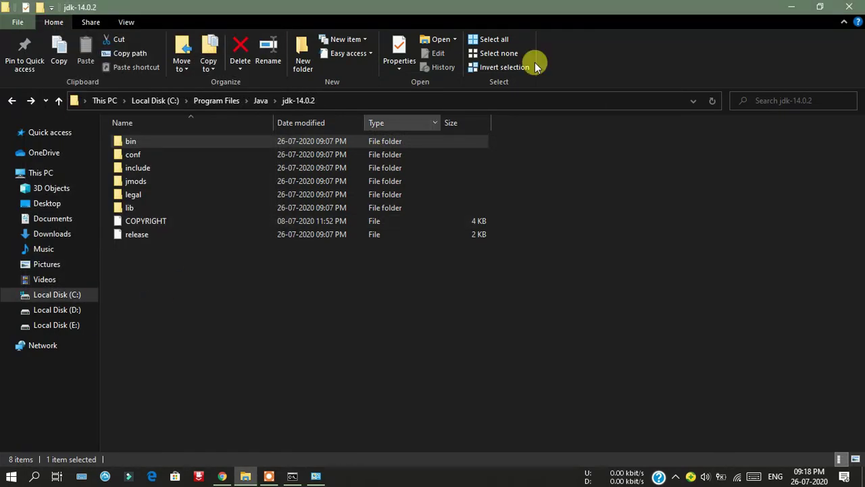
left_click(795, 5)
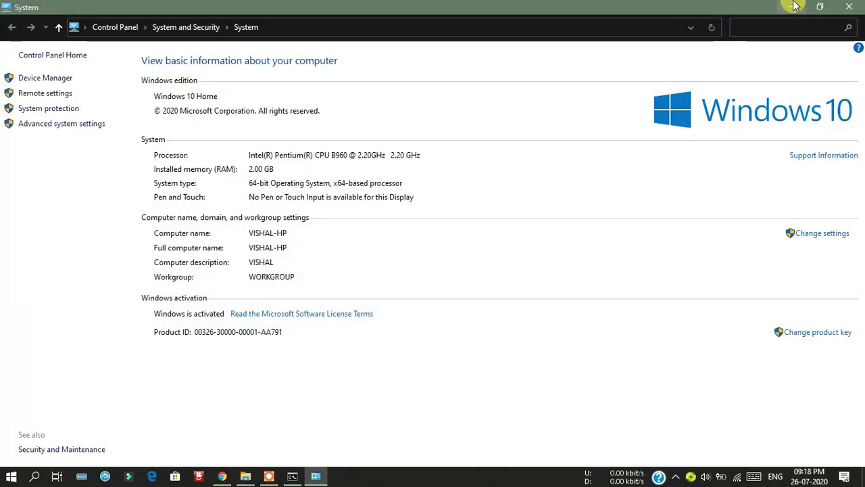
left_click(792, 6)
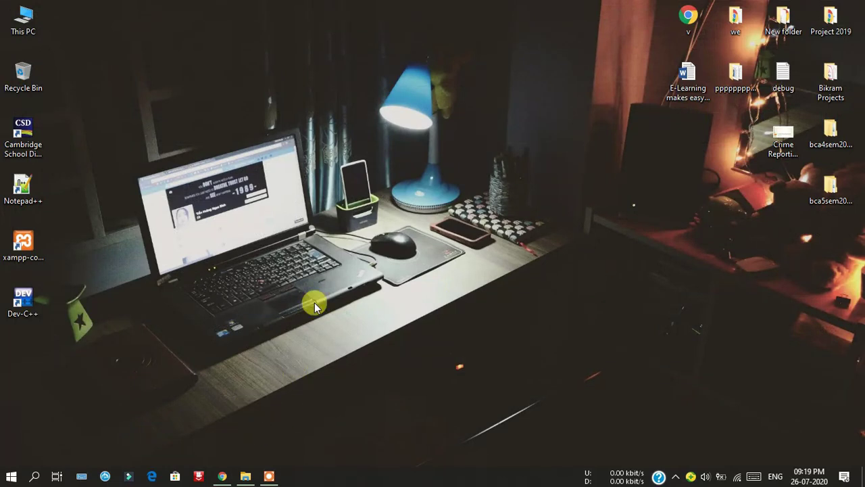
Step: Open a new Command Prompt and check the Java runtime and compiler versions with java -version and javac -version
right_click(4, 480)
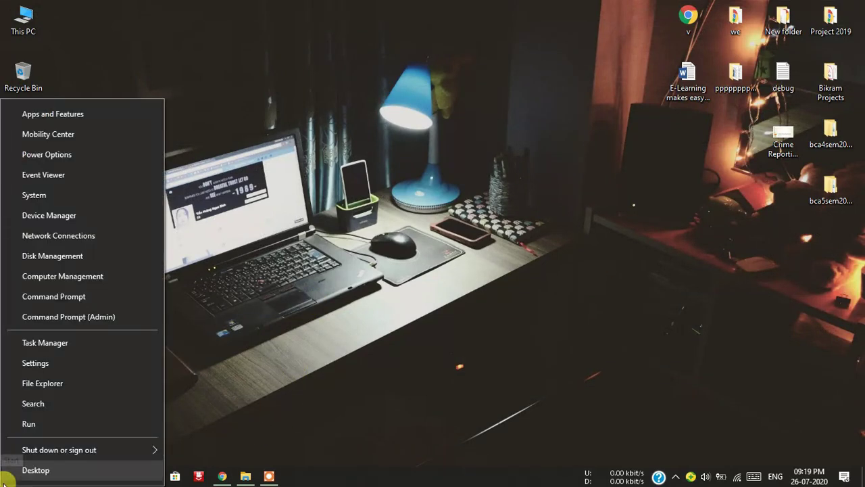
left_click(43, 297)
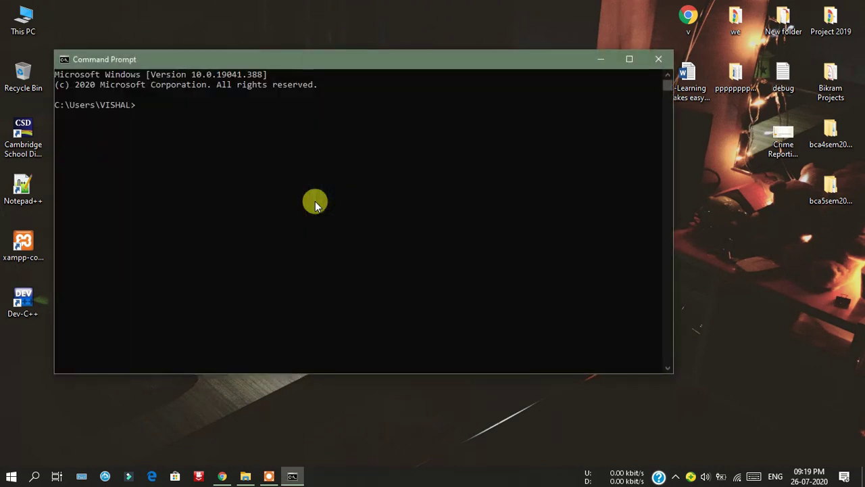
type("java -version")
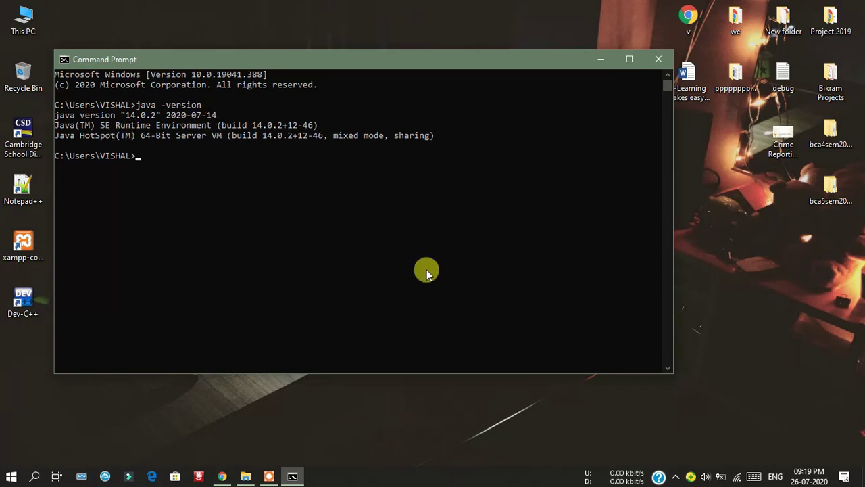
type("avac -version")
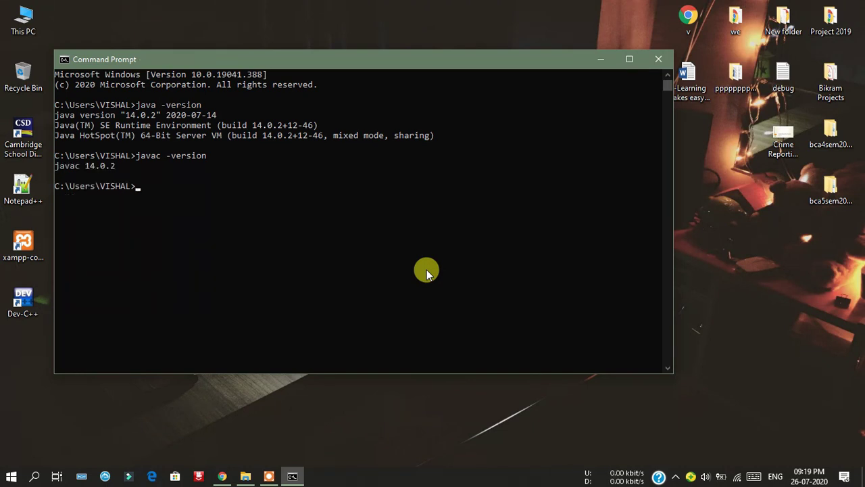
Step: Print the JAVA_HOME variable with echo %JAVA_HOME%, and exit the Command Prompt
type("e")
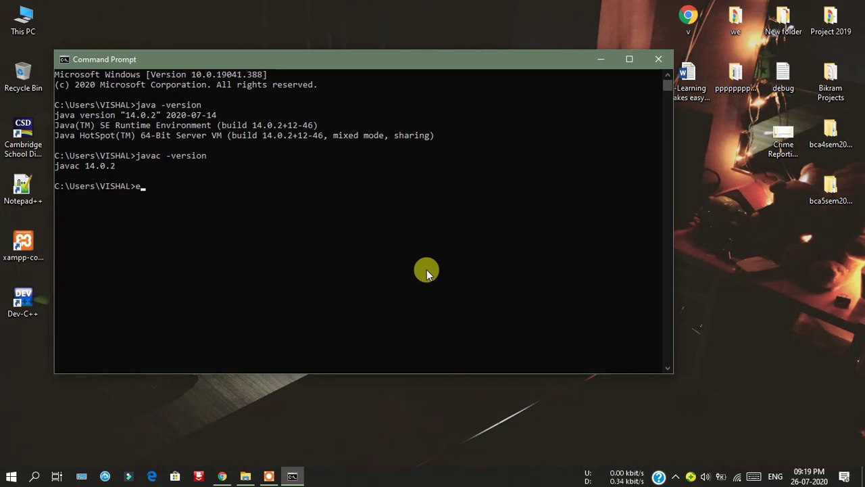
type("cho %")
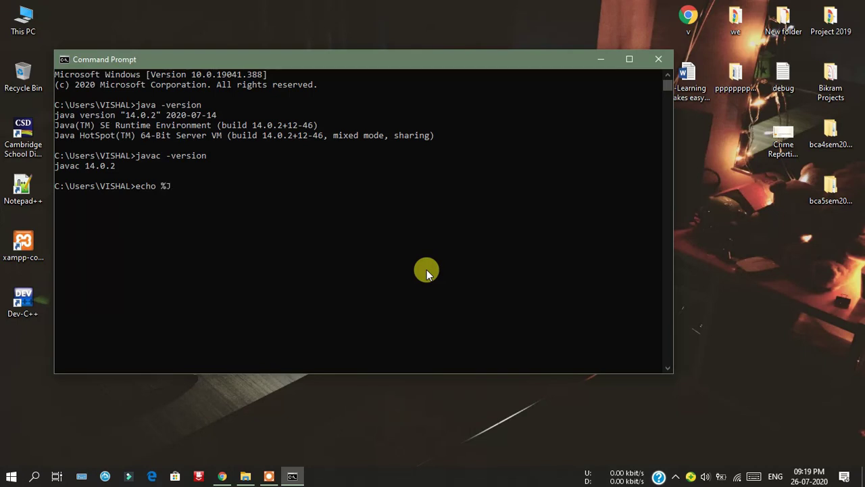
type("JAVA_HOME%")
key("Return")
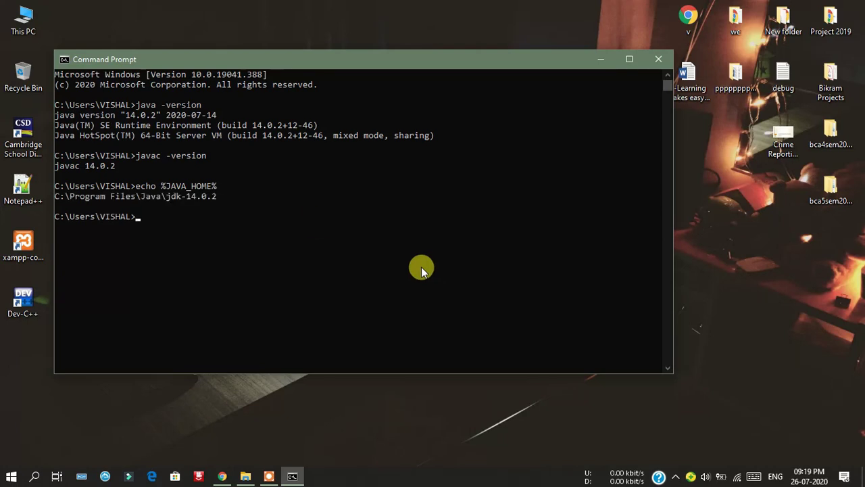
type("ec")
key("Return")
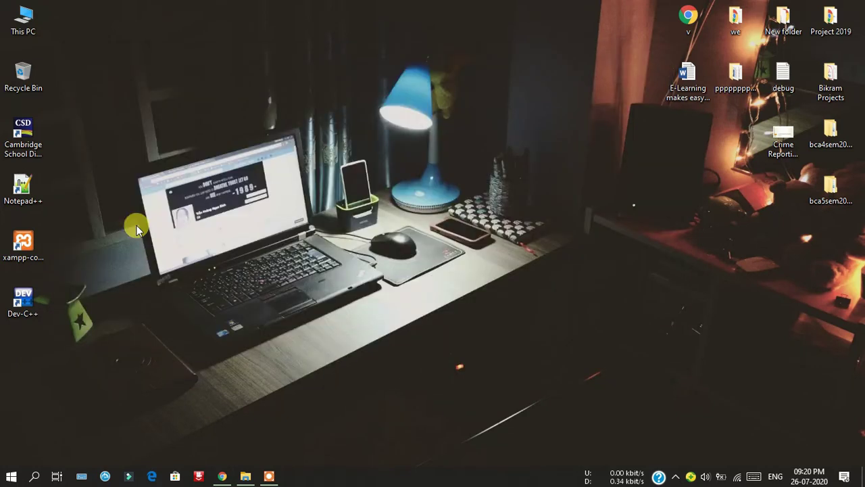